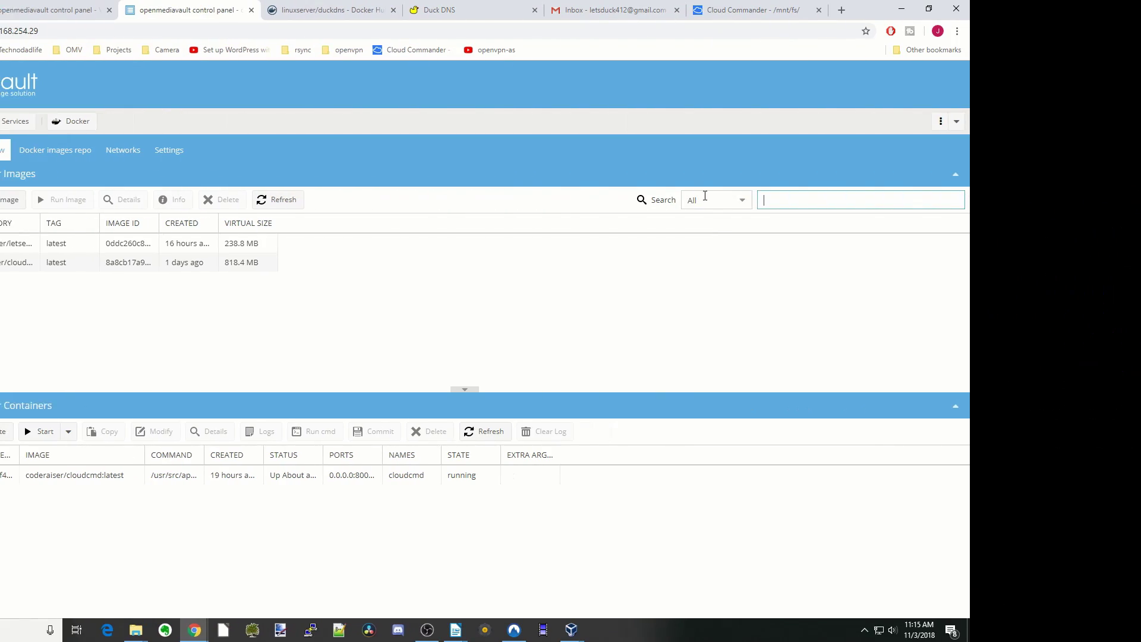
- Search images for duckdns, pick linuxserver/duckdns to pull, and view its Docker Hub page
{"action": "left_click_drag", "start_coordinate": [928, 180], "coordinate": [1121, 234]}
{"action": "key", "text": "Escape"}
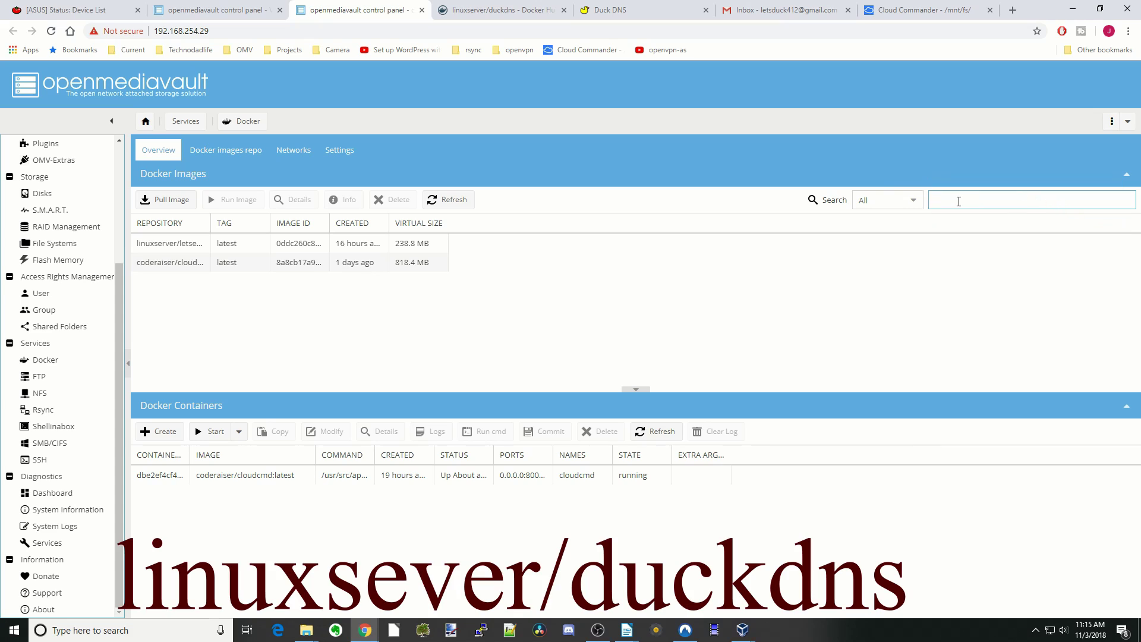
{"action": "type", "text": "duckdns"}
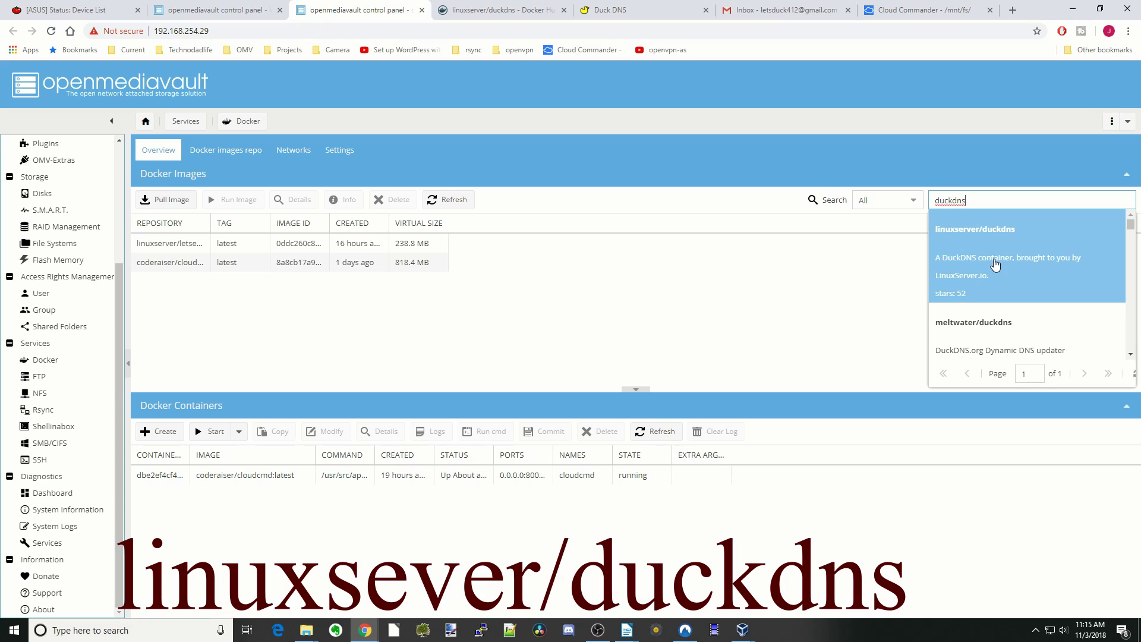
{"action": "left_click", "coordinate": [995, 263]}
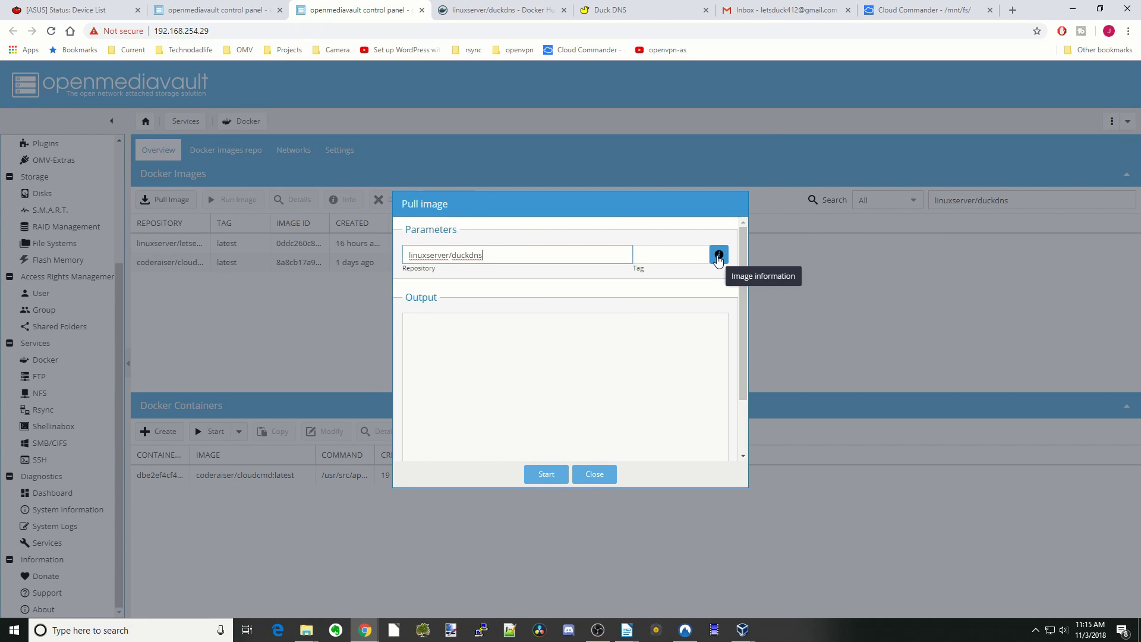
{"action": "left_click", "coordinate": [718, 255]}
{"action": "scroll", "coordinate": [481, 279], "scroll_direction": "down", "scroll_amount": 15}
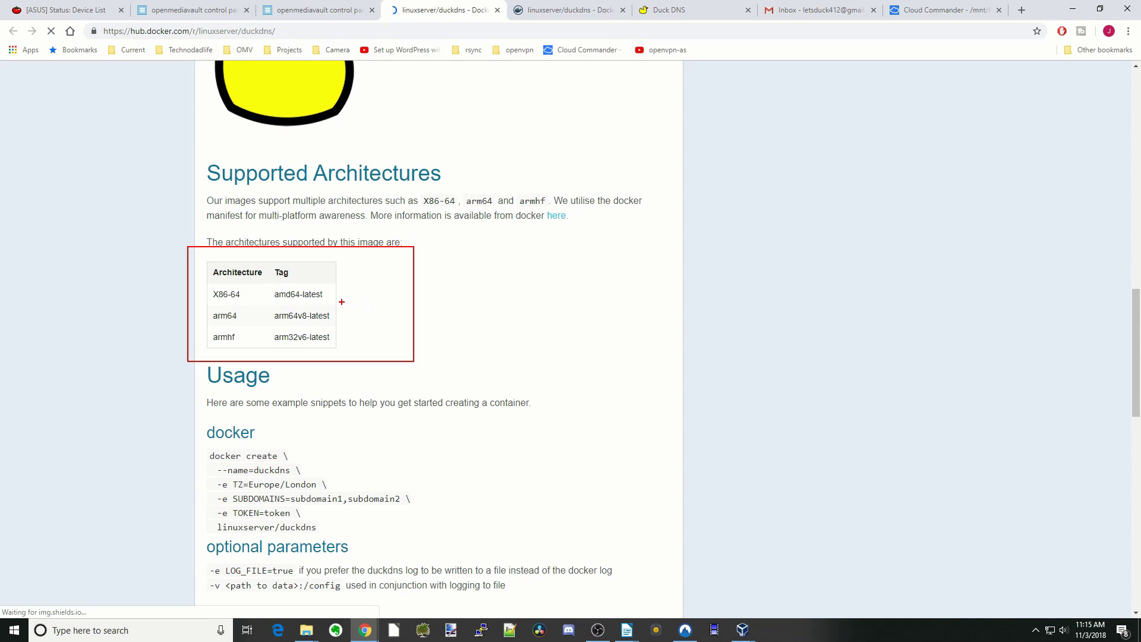
- Check the Supported Architectures tags for duckdns on Docker Hub, leaving the pull tag blank
{"action": "mouse_move", "coordinate": [338, 298]}
{"action": "left_mouse_down"}
{"action": "mouse_move", "coordinate": [357, 297]}
{"action": "mouse_move", "coordinate": [370, 339]}
{"action": "left_mouse_up"}
{"action": "left_click_drag", "start_coordinate": [267, 327], "coordinate": [339, 346]}
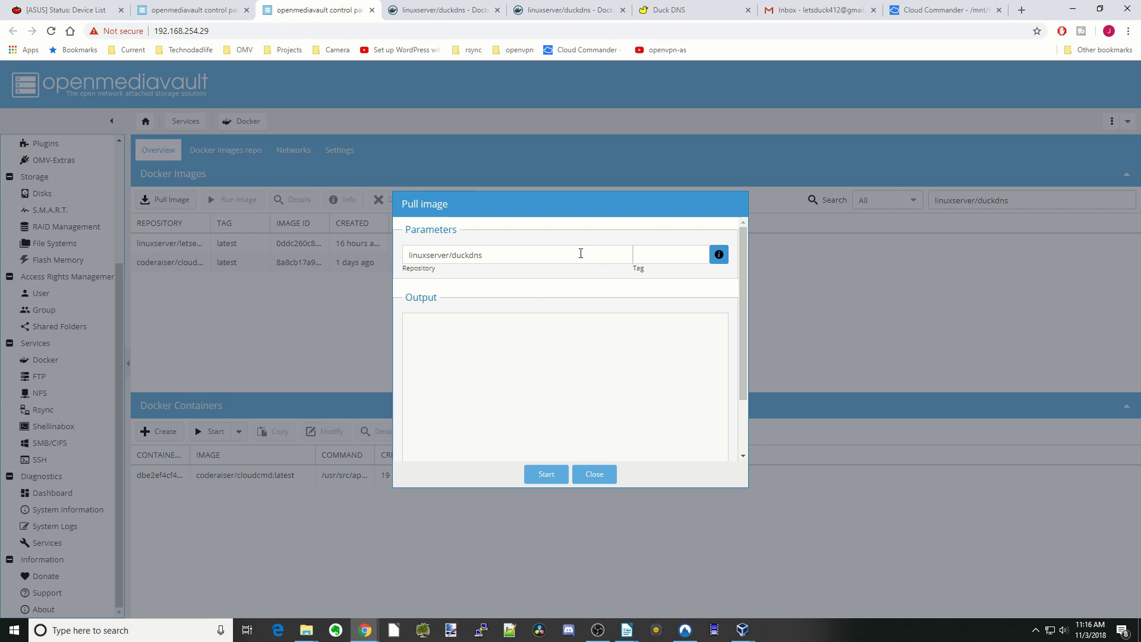
- Pull the linuxserver/duckdns image, then launch the Shellinabox web client
{"action": "left_click", "coordinate": [546, 475]}
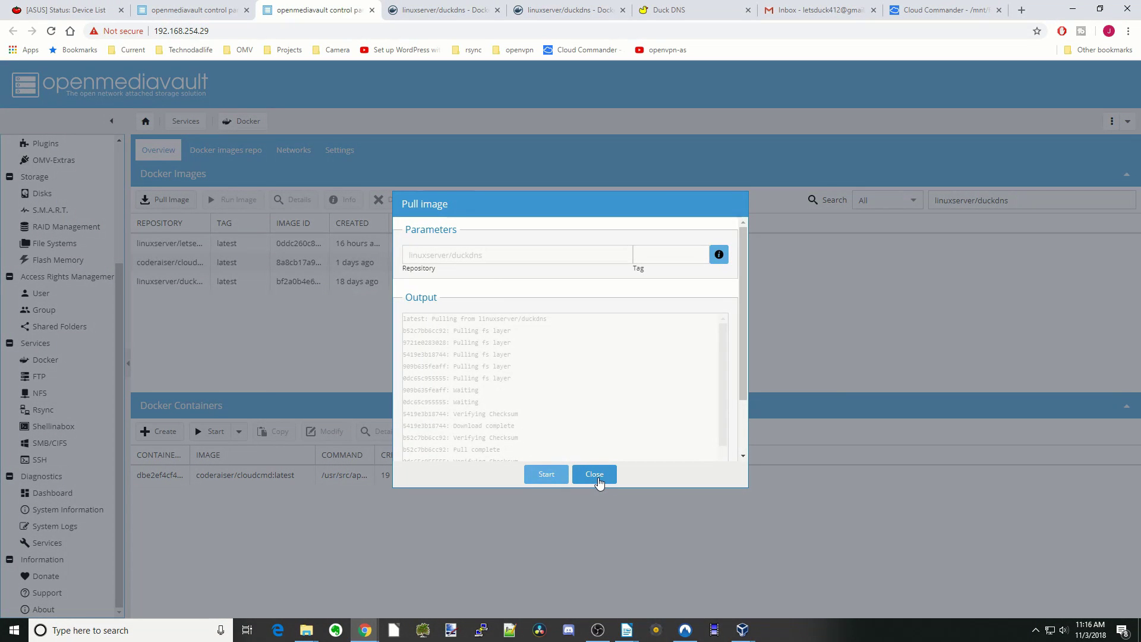
{"action": "left_click", "coordinate": [597, 478]}
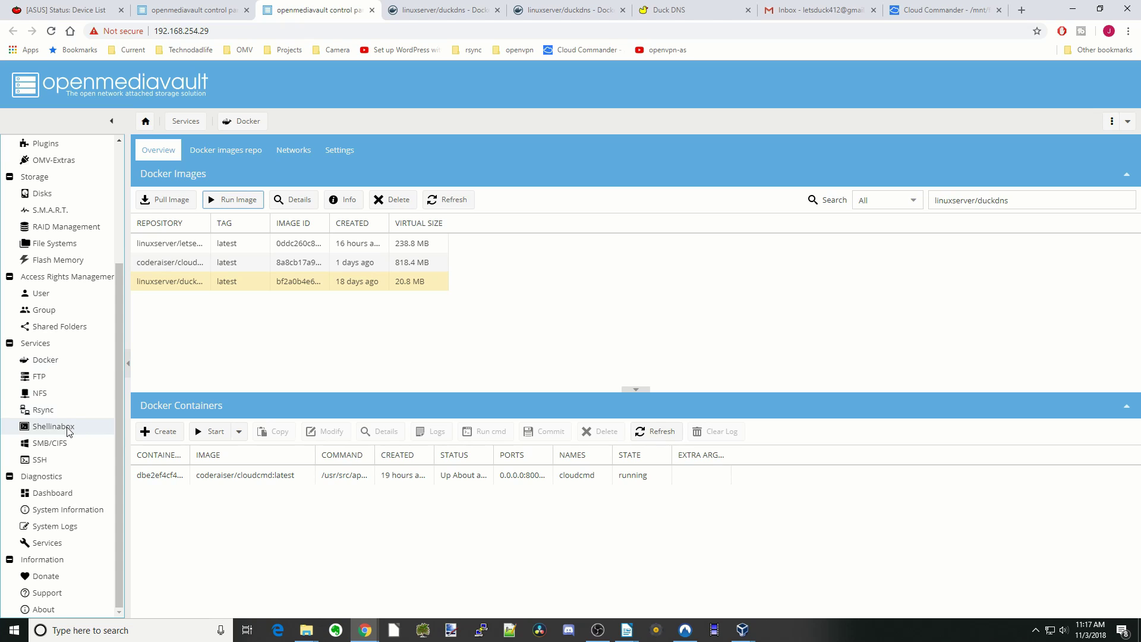
{"action": "left_click", "coordinate": [67, 428]}
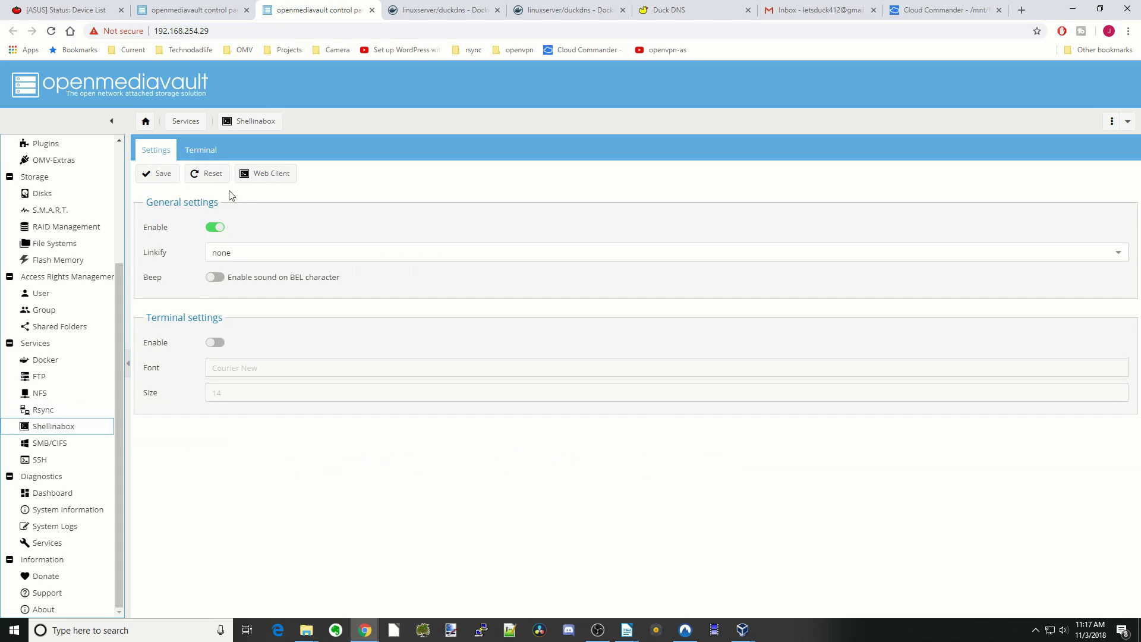
{"action": "left_click", "coordinate": [268, 179]}
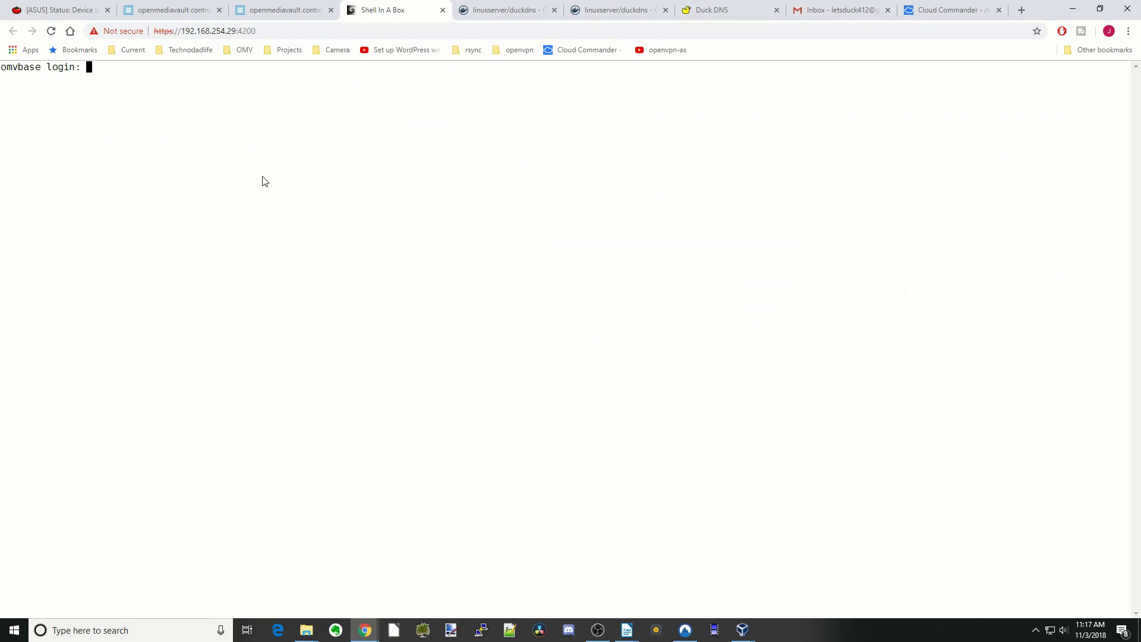
- Log in to the web shell as root and run 'id user1' to get uid 1000, gid 100
{"action": "type", "text": "root"}
{"action": "key", "text": "Return"}
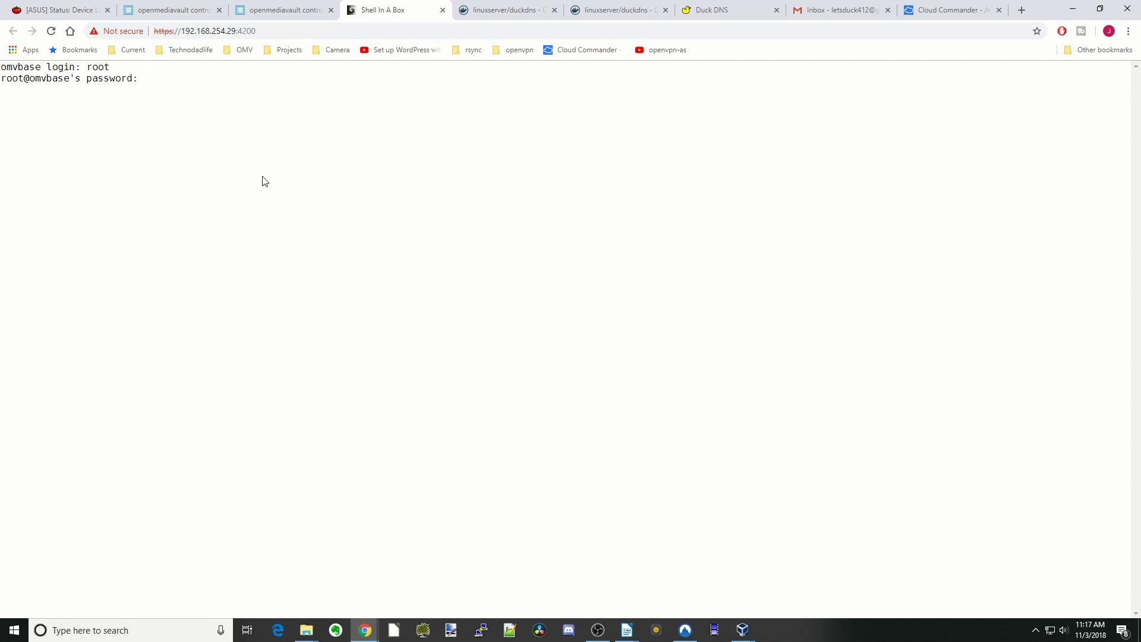
{"action": "key", "text": "Return"}
{"action": "type", "text": "i"}
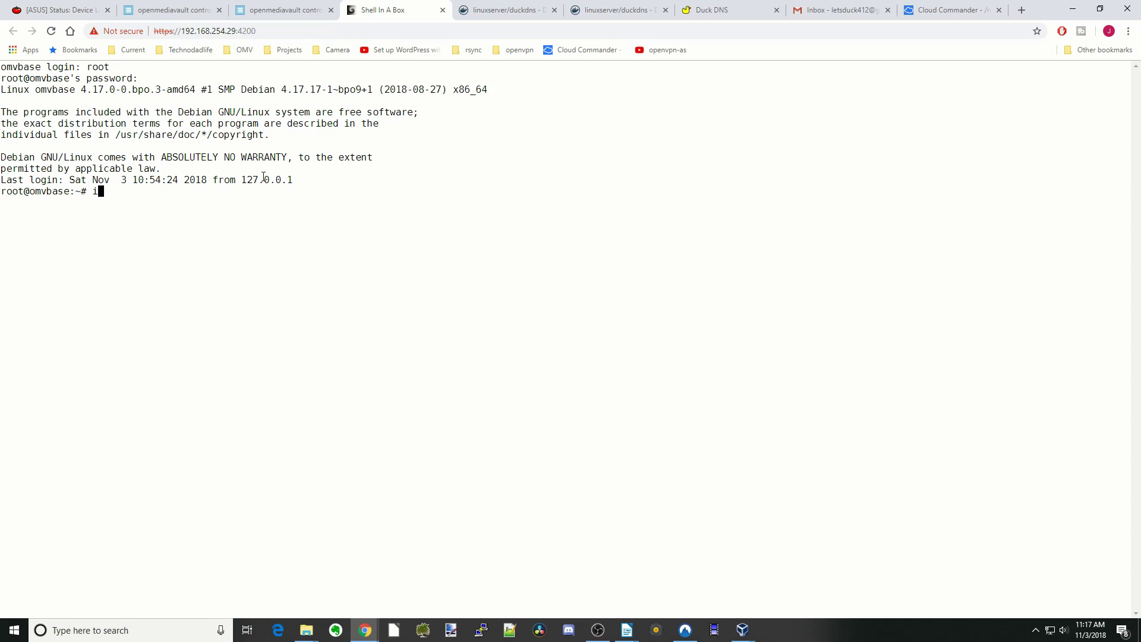
{"action": "type", "text": "d user1"}
{"action": "key", "text": "Return"}
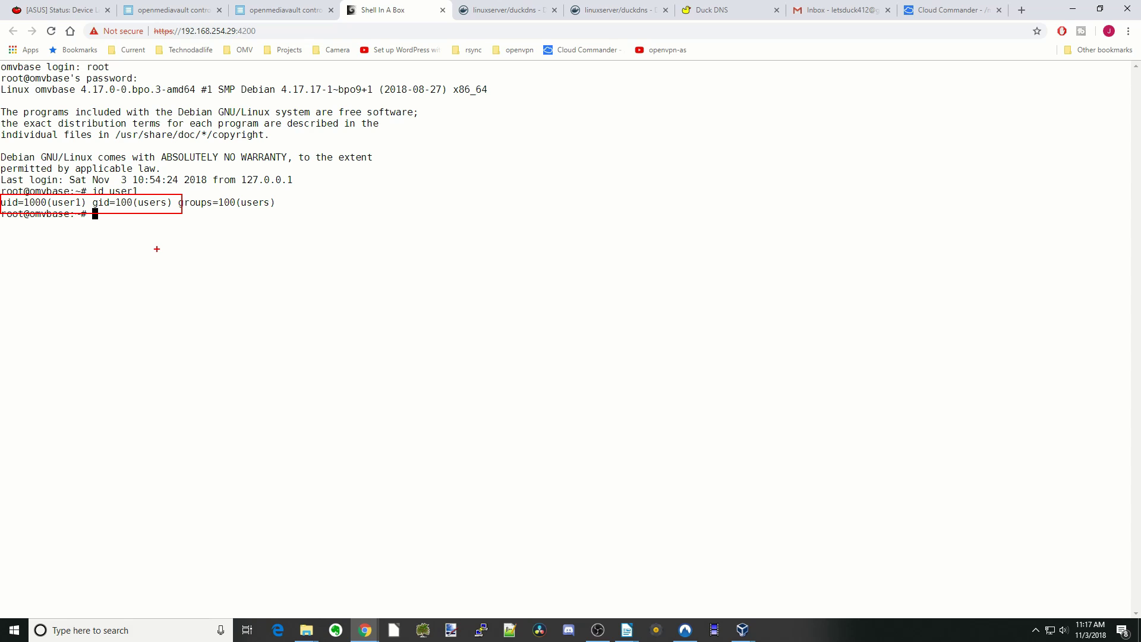
{"action": "left_click", "coordinate": [284, 9]}
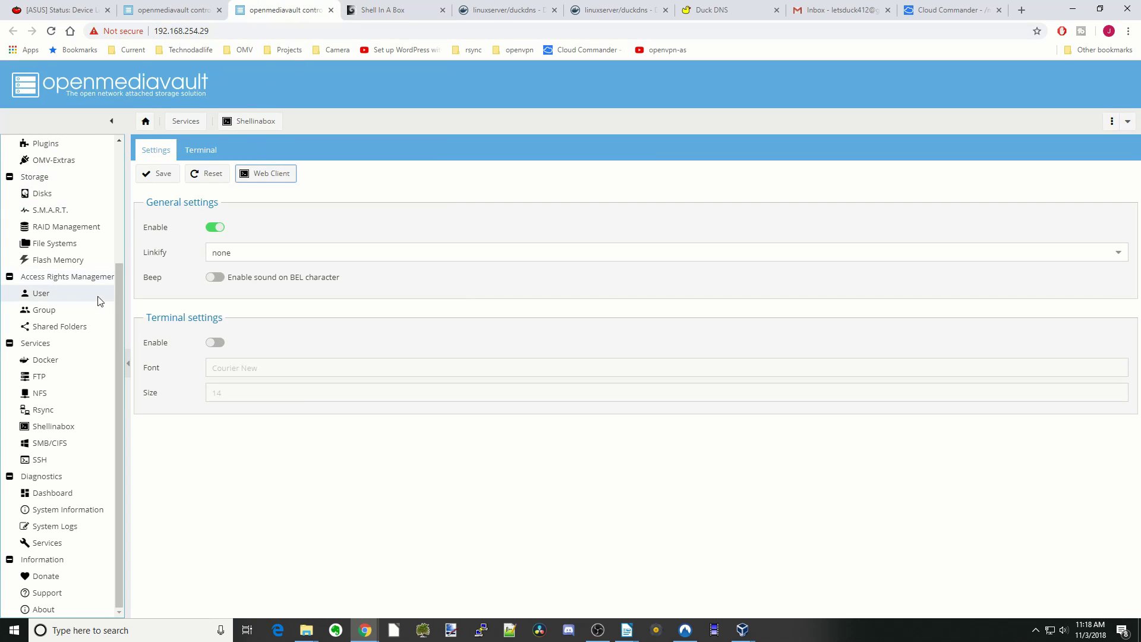
- Start a container from linuxserver/duckdns named duckdns with restart policy always
{"action": "left_click", "coordinate": [58, 359]}
{"action": "left_click", "coordinate": [202, 281]}
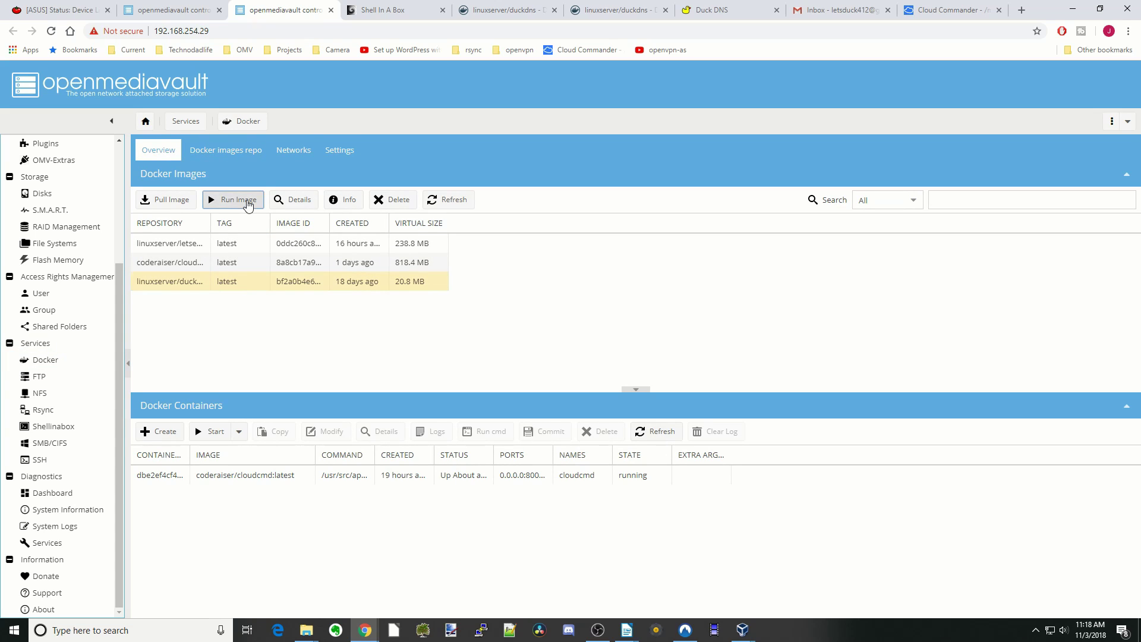
{"action": "left_click", "coordinate": [246, 203]}
{"action": "left_click", "coordinate": [512, 229]}
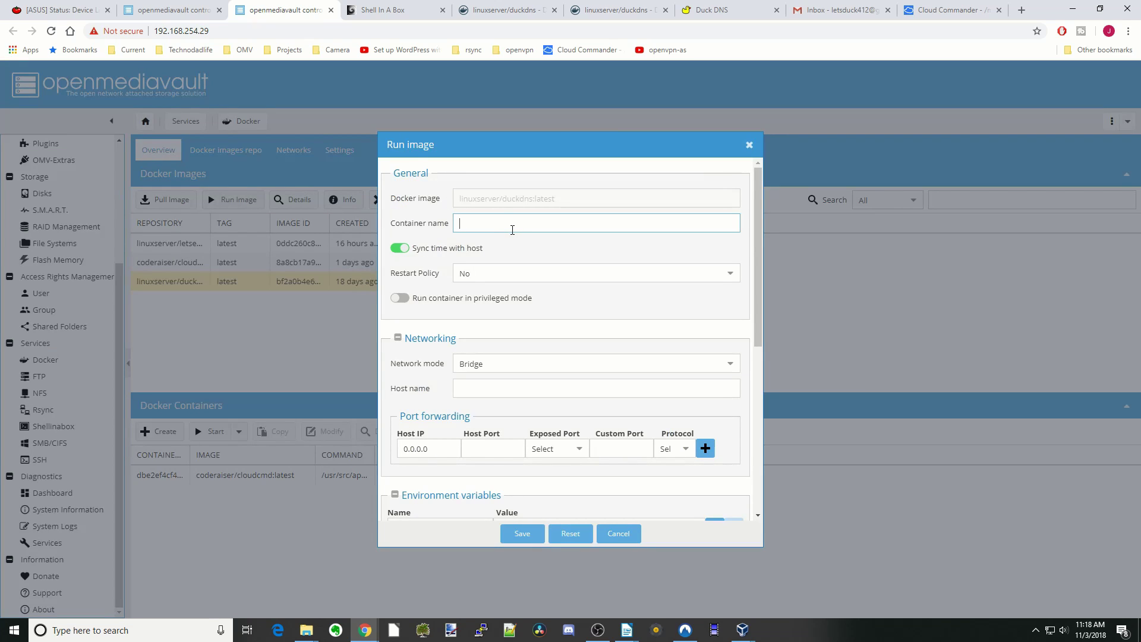
{"action": "type", "text": "duckdns"}
{"action": "left_click", "coordinate": [667, 273]}
{"action": "left_click", "coordinate": [636, 314]}
- Add environment variables PUID=1000 and PGID=100 to the container
{"action": "scroll", "coordinate": [571, 428], "scroll_direction": "down", "scroll_amount": 5}
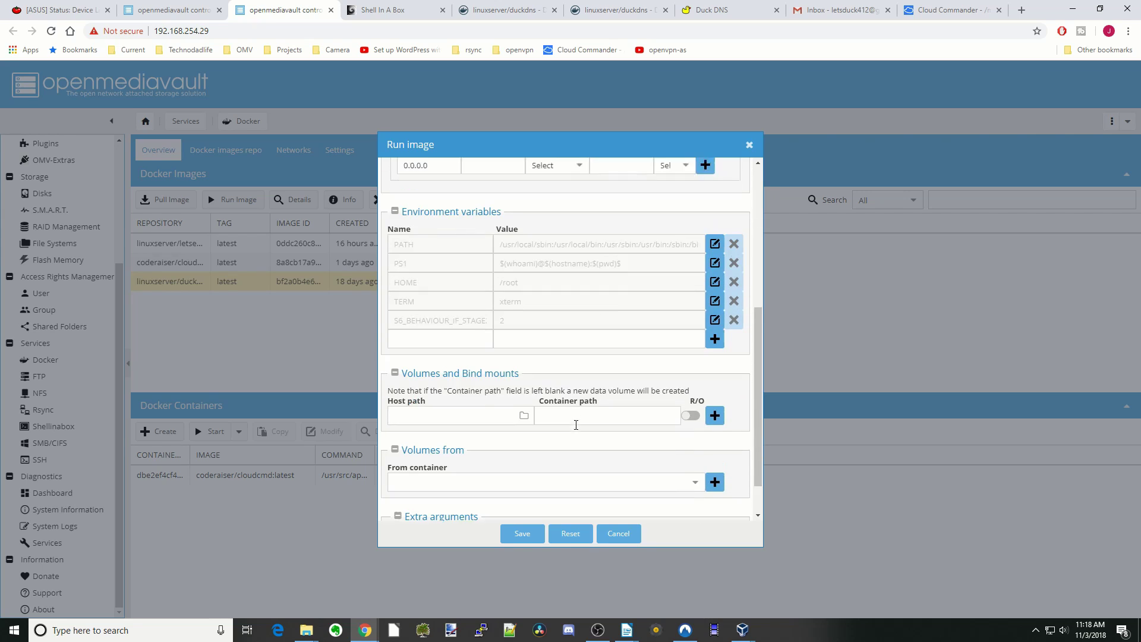
{"action": "left_click", "coordinate": [452, 327]}
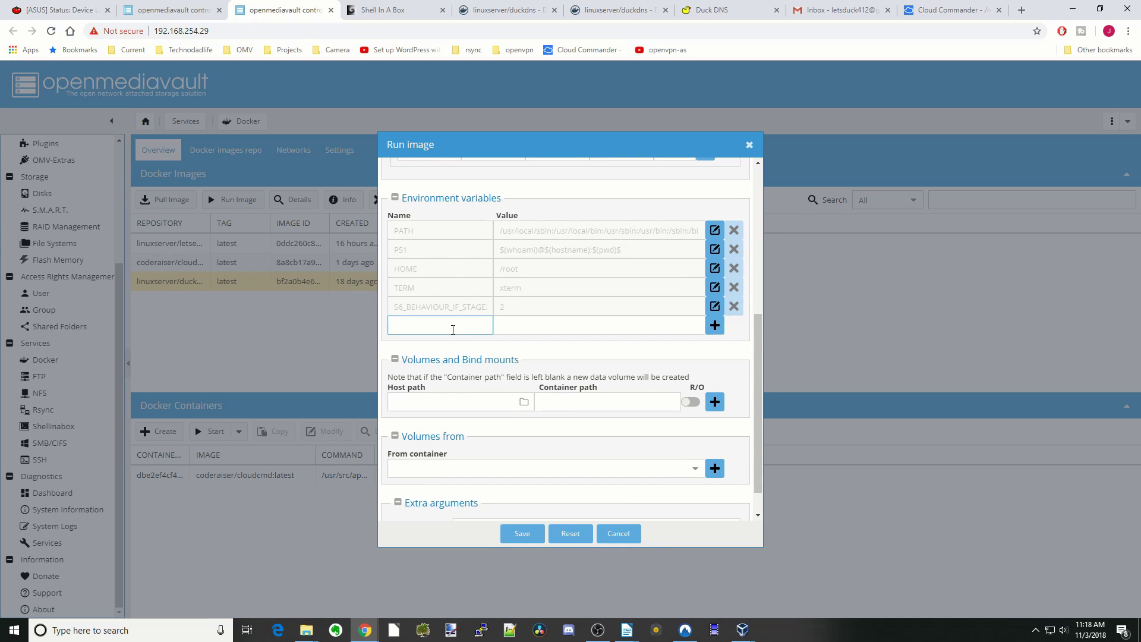
{"action": "type", "text": "PUID"}
{"action": "key", "text": "Tab"}
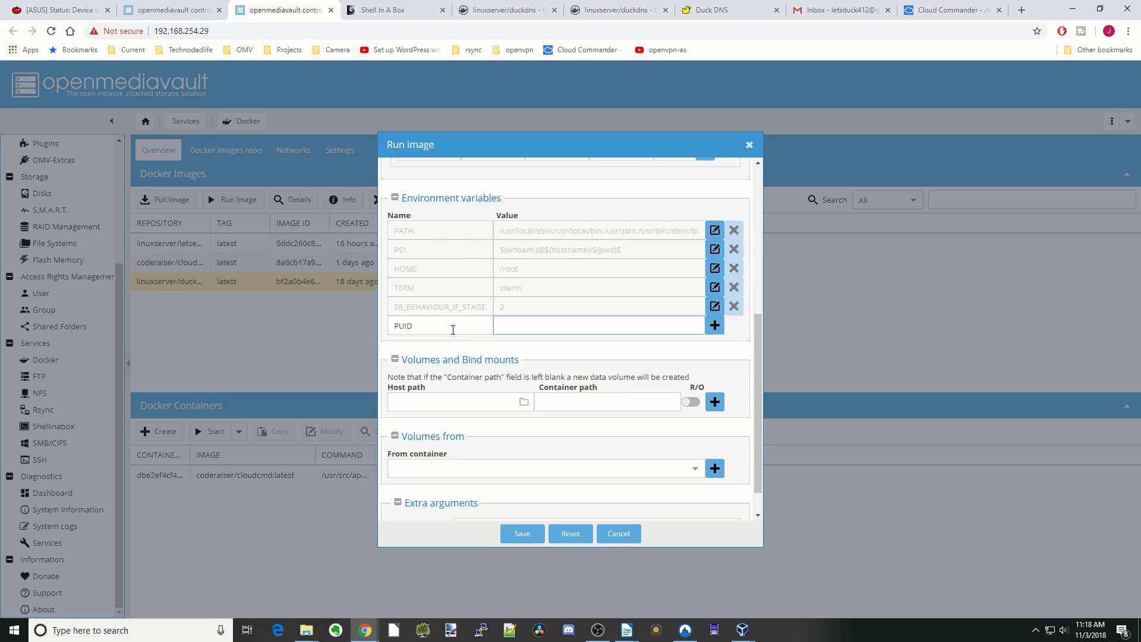
{"action": "type", "text": "1000"}
{"action": "left_click", "coordinate": [713, 331]}
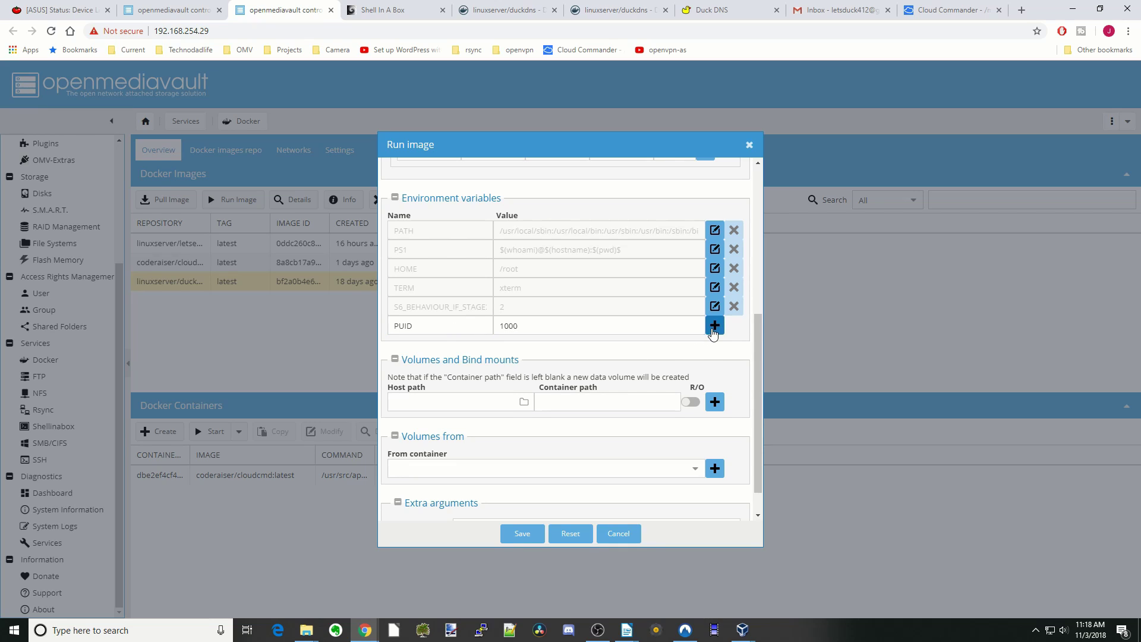
{"action": "left_click", "coordinate": [468, 344]}
{"action": "type", "text": "PGID"}
{"action": "key", "text": "Tab"}
{"action": "type", "text": "100"}
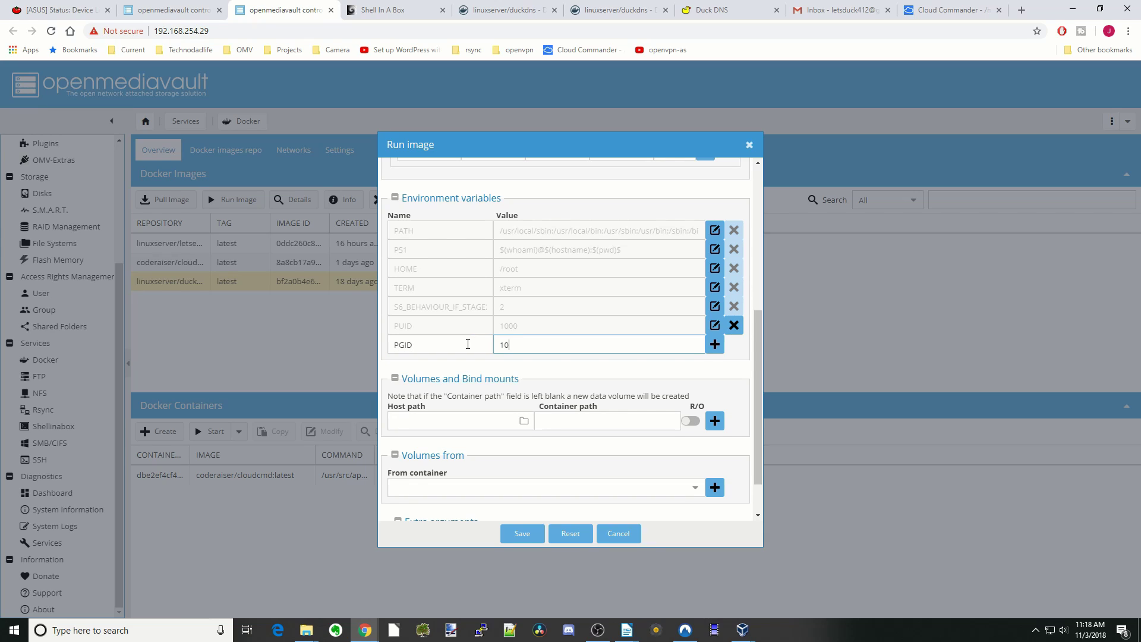
{"action": "left_click", "coordinate": [714, 344]}
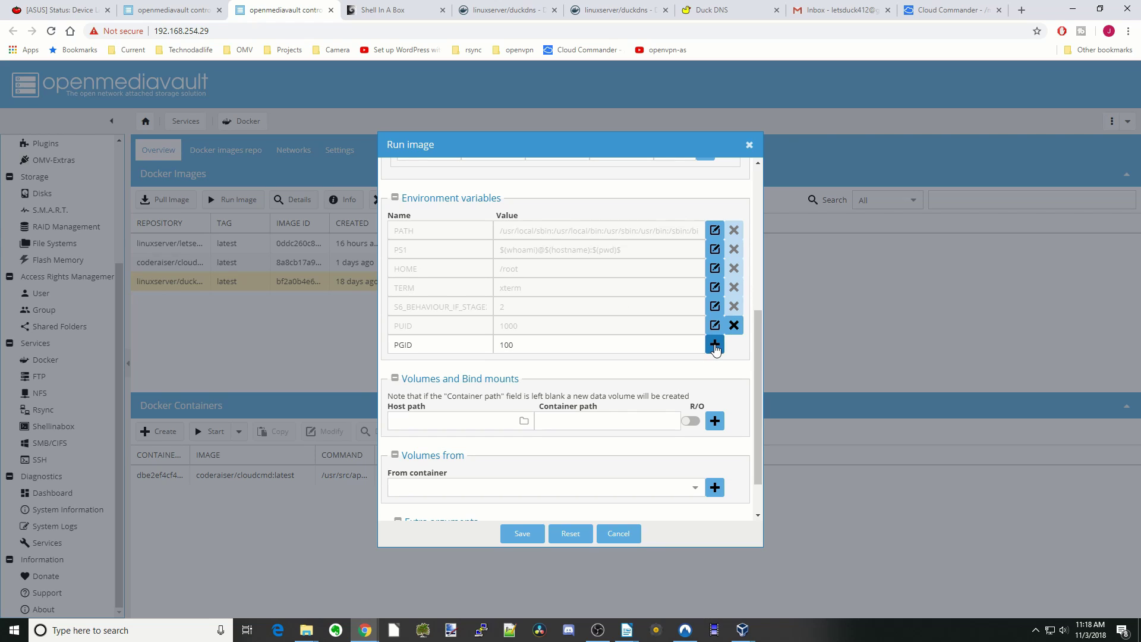
{"action": "left_click", "coordinate": [515, 14]}
- Copy the TZ variable name from the Docker Hub usage snippet into a new environment row
{"action": "scroll", "coordinate": [416, 306], "scroll_direction": "down", "scroll_amount": 3}
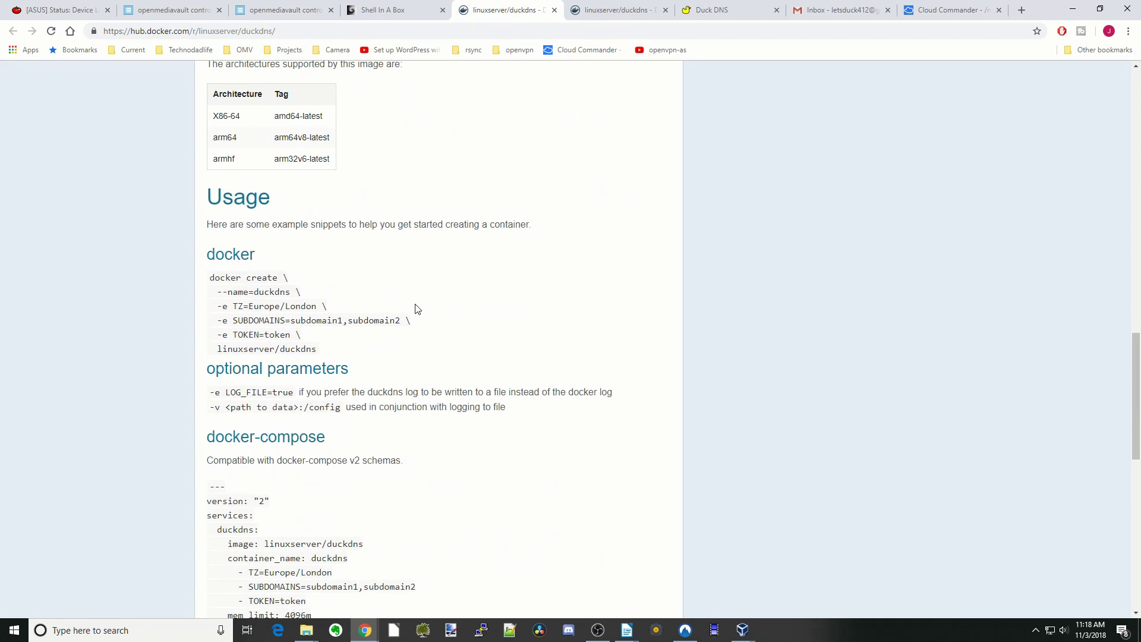
{"action": "left_click_drag", "start_coordinate": [214, 296], "coordinate": [431, 345]}
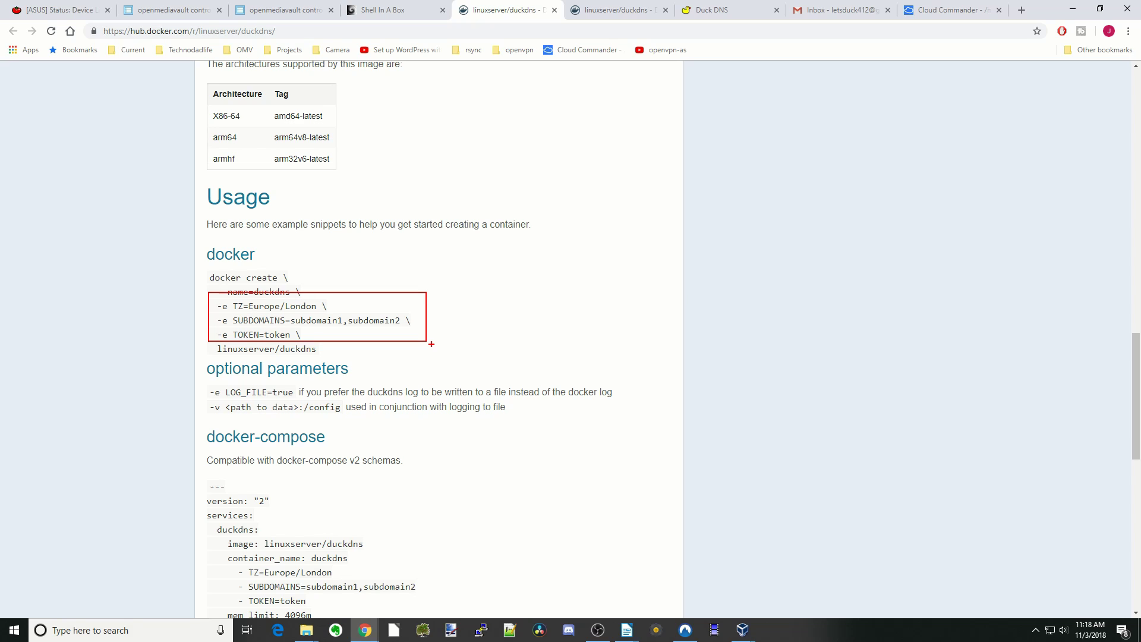
{"action": "left_click", "coordinate": [287, 12]}
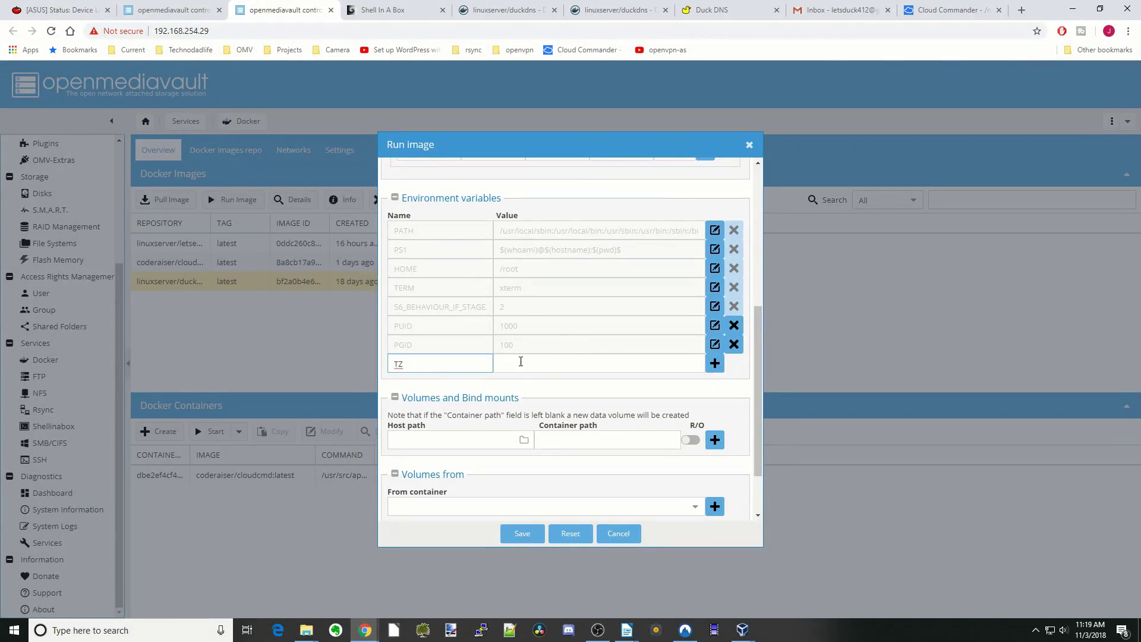
- Set the TZ variable to America/New_York and add it
{"action": "left_click", "coordinate": [522, 363]}
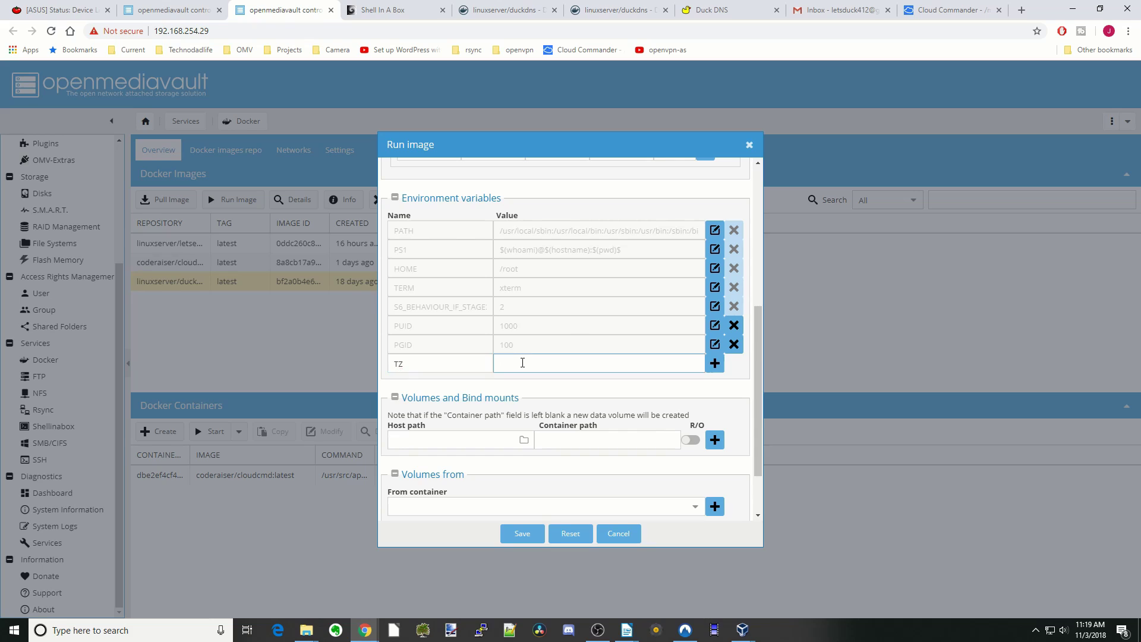
{"action": "type", "text": "America/New_York"}
{"action": "left_click", "coordinate": [711, 367]}
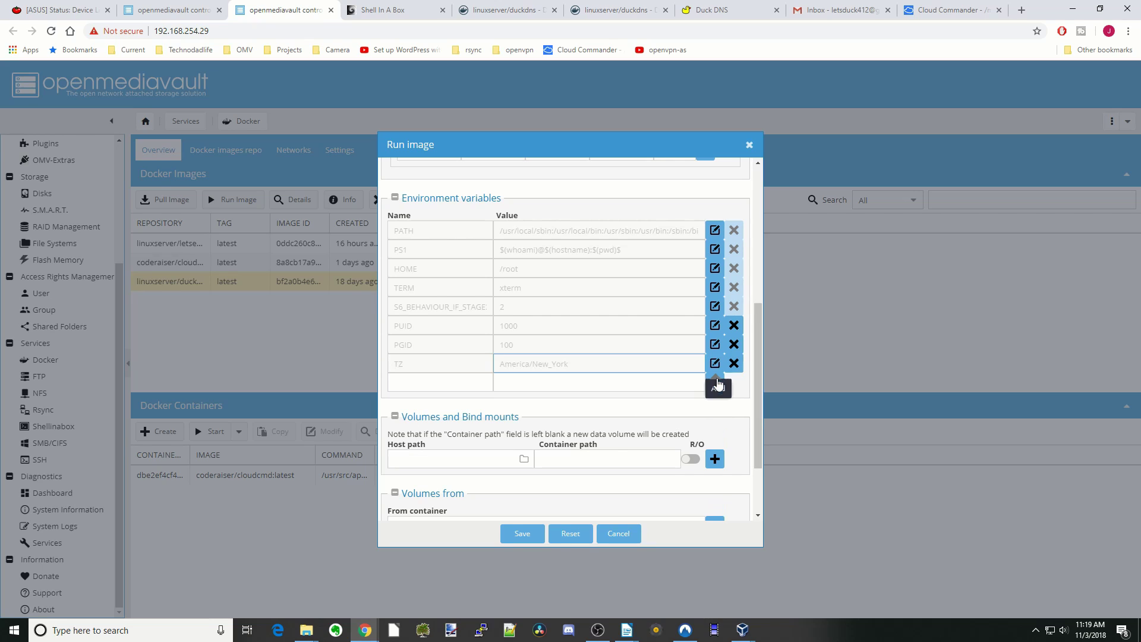
- Copy SUBDOMAINS from the Docker Hub snippet into a new variable name field
{"action": "left_click", "coordinate": [486, 13]}
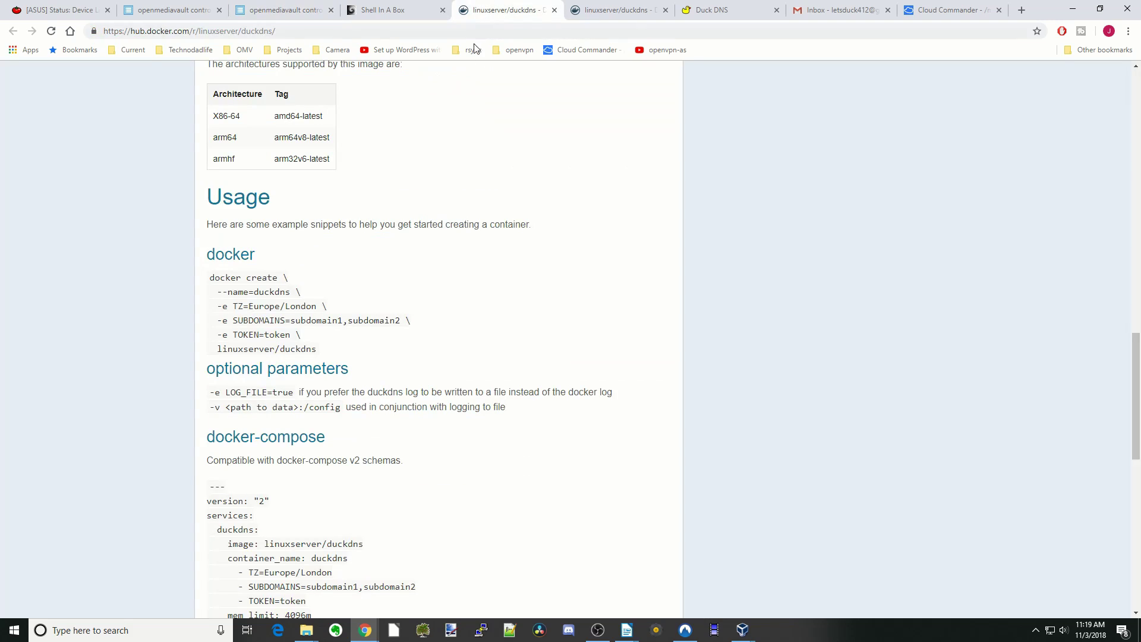
{"action": "left_click_drag", "start_coordinate": [232, 321], "coordinate": [286, 322]}
{"action": "right_click", "coordinate": [269, 321]}
{"action": "left_click", "coordinate": [293, 332]}
{"action": "left_click", "coordinate": [284, 10]}
{"action": "right_click", "coordinate": [441, 385]}
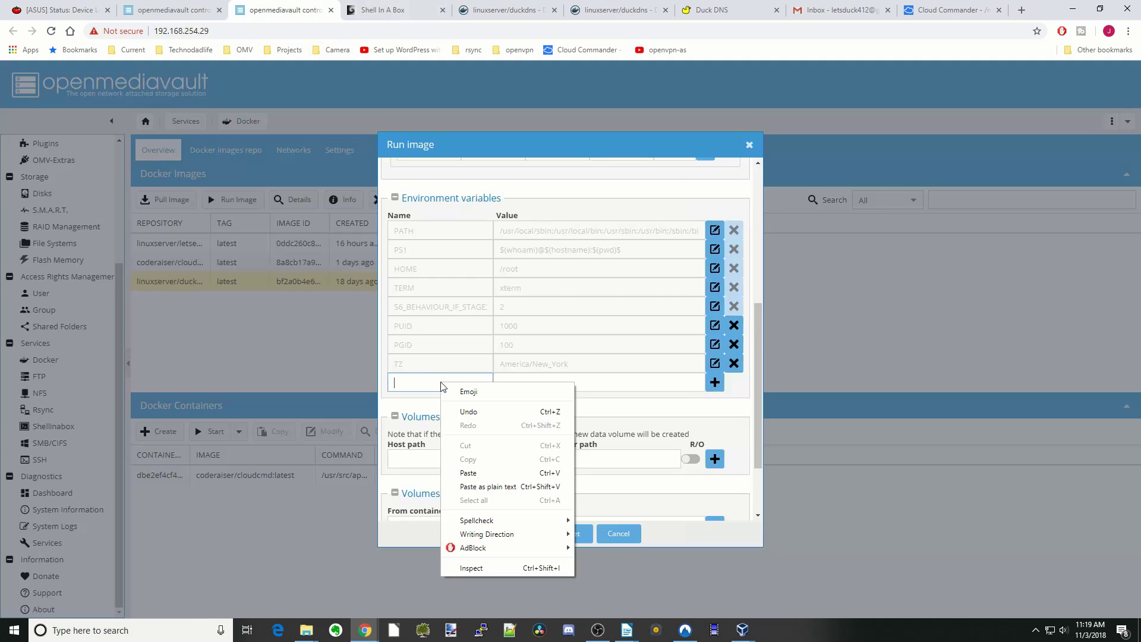
{"action": "left_click", "coordinate": [493, 472]}
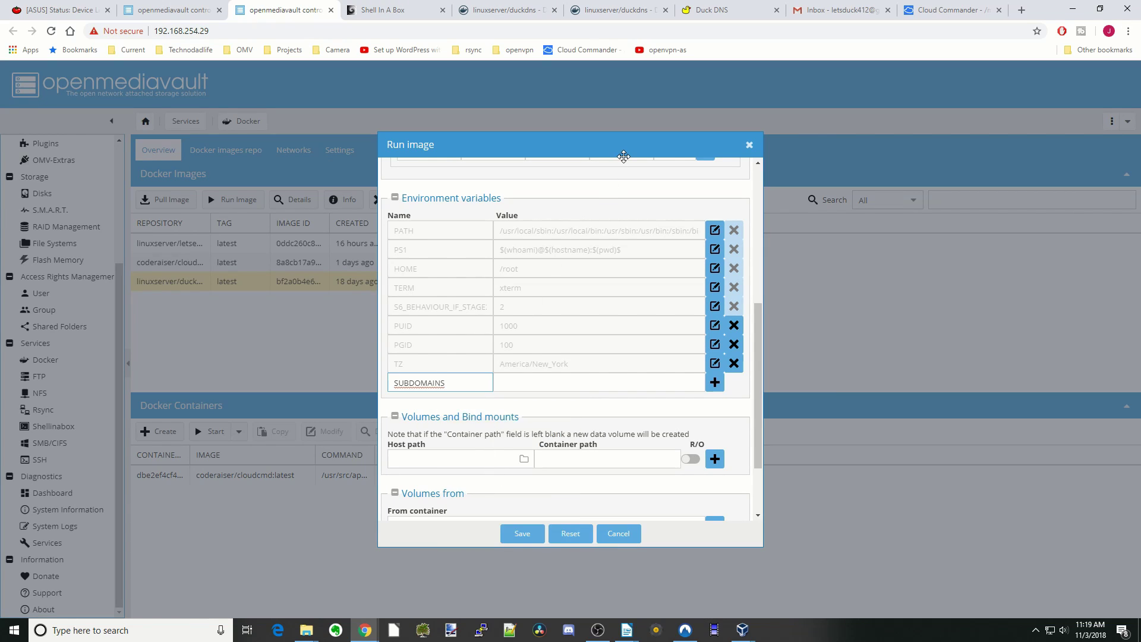
{"action": "left_click", "coordinate": [722, 12]}
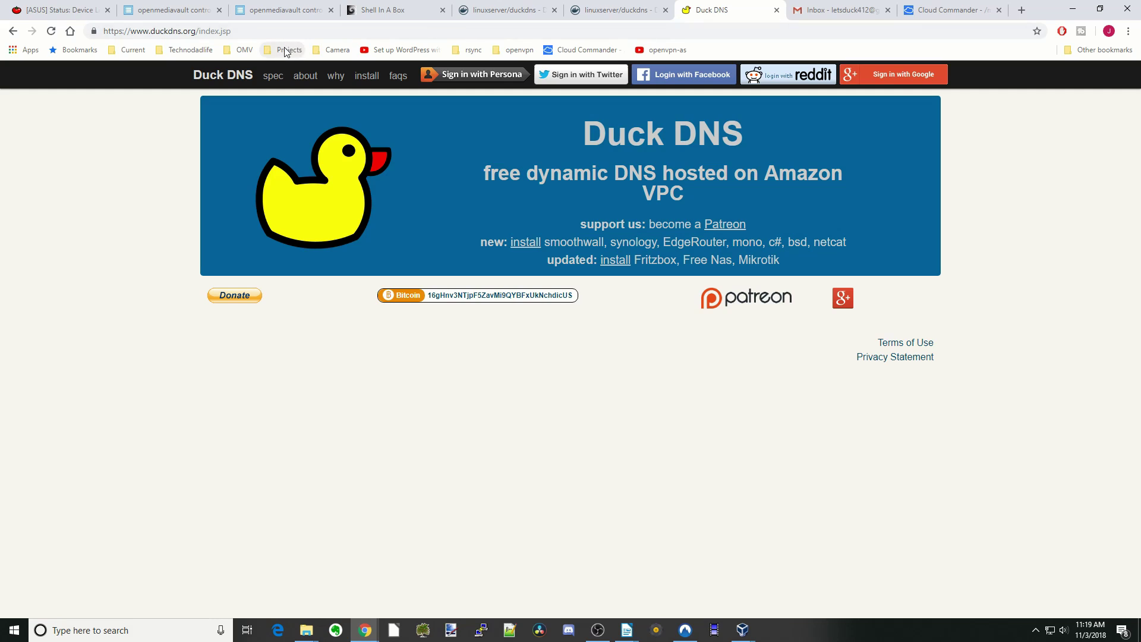
- Sign in to Duck DNS with Google and add a test subdomain patreon12354
{"action": "left_click", "coordinate": [894, 80]}
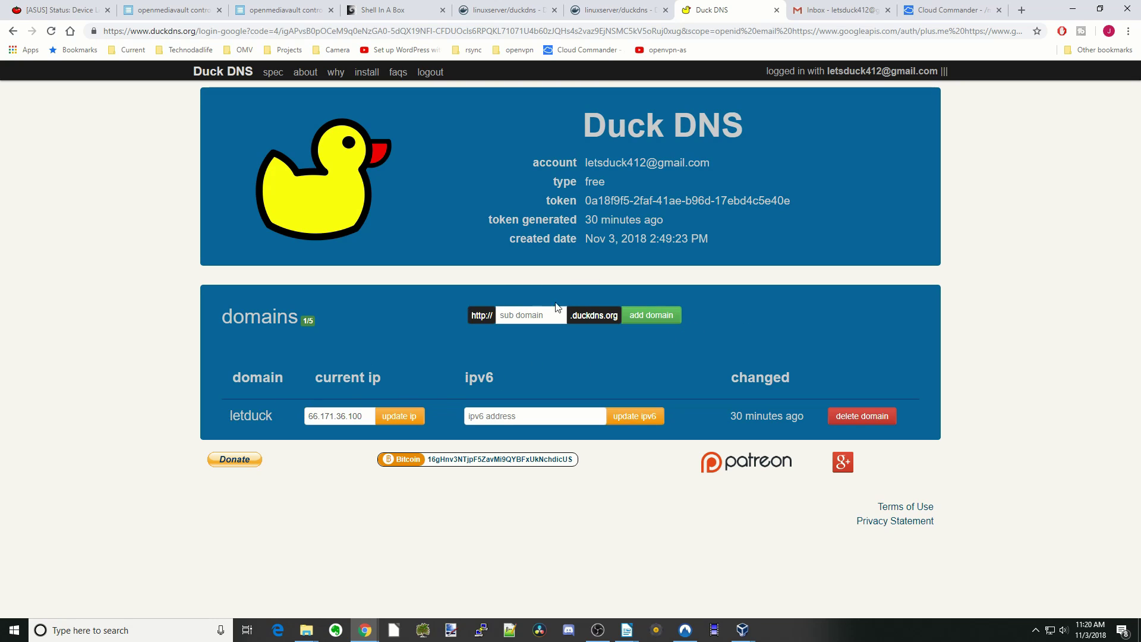
{"action": "left_click", "coordinate": [528, 315]}
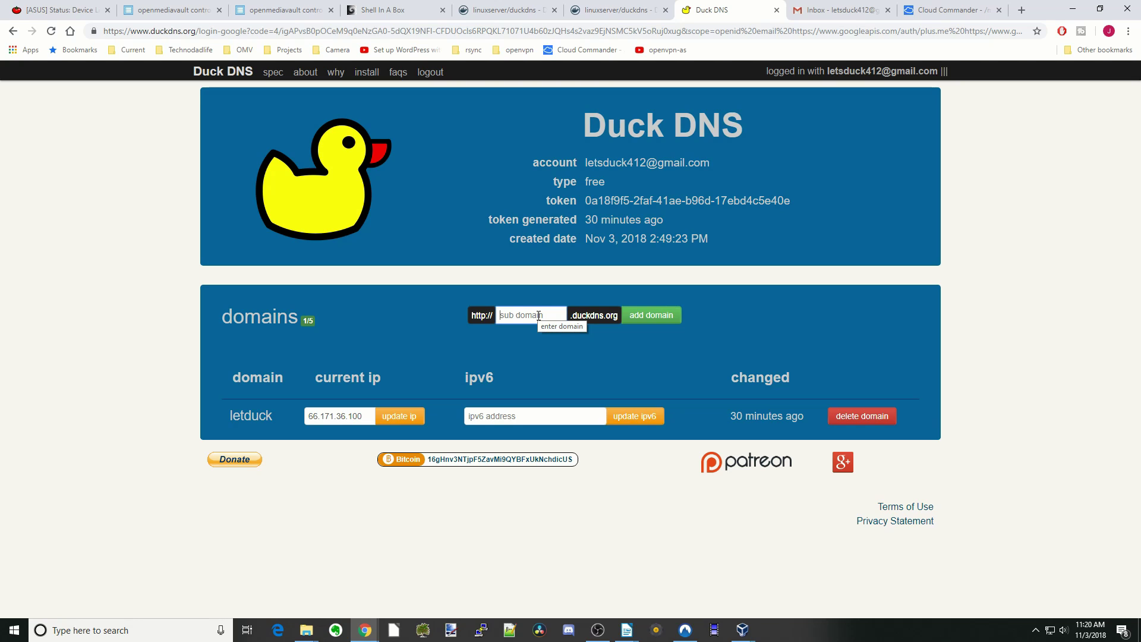
{"action": "type", "text": "patreon"}
{"action": "left_click", "coordinate": [650, 317]}
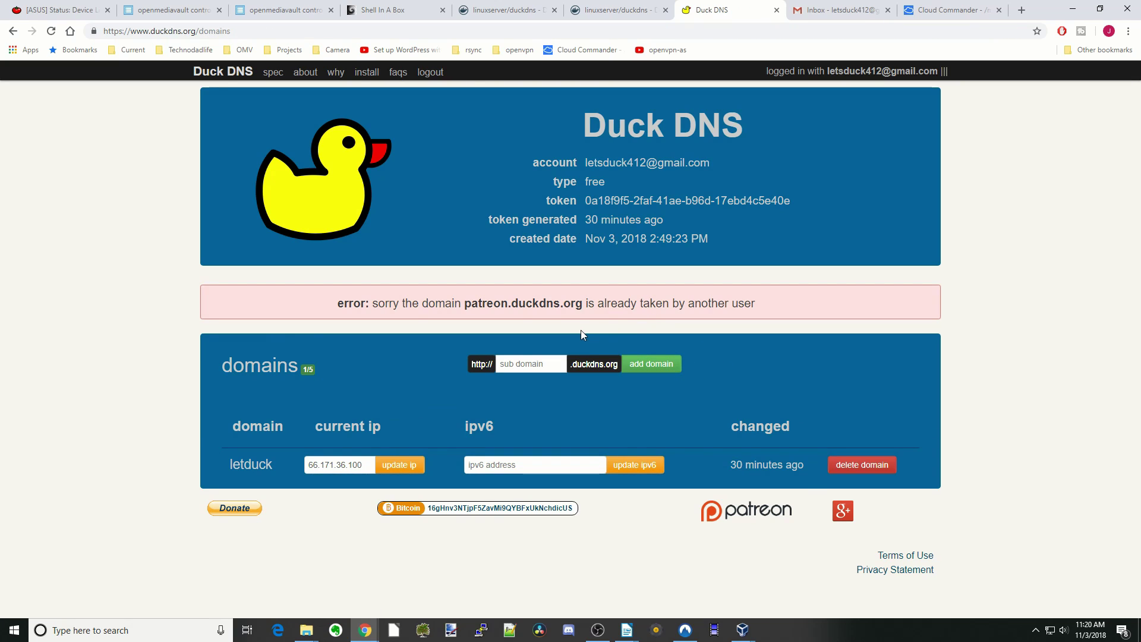
{"action": "left_click", "coordinate": [542, 363]}
{"action": "type", "text": "patreon12354"}
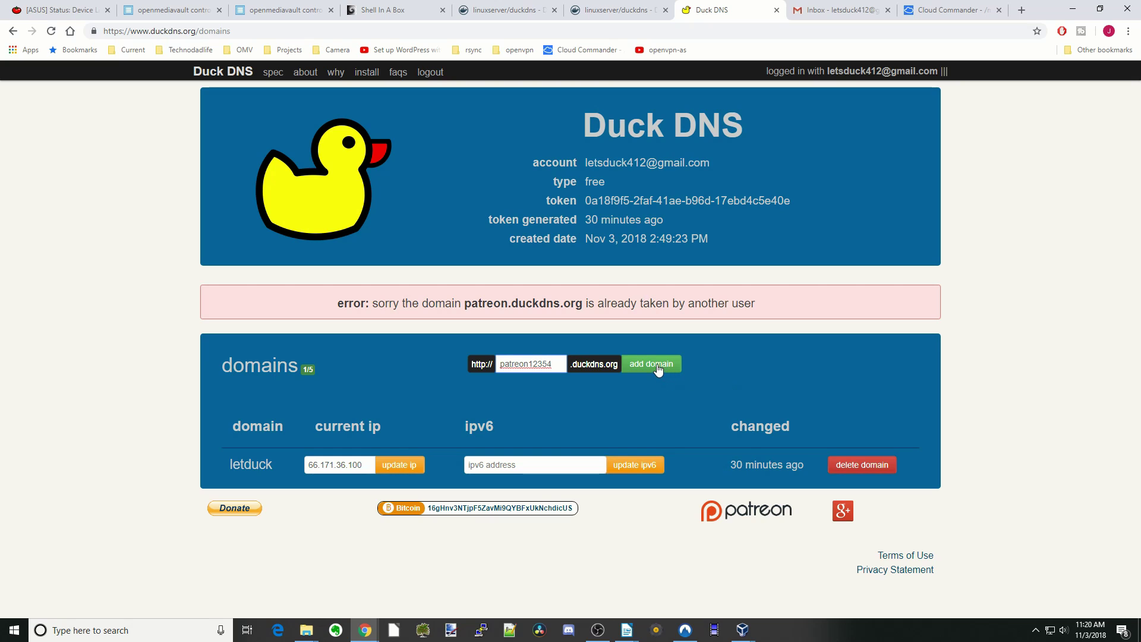
{"action": "left_click", "coordinate": [657, 366]}
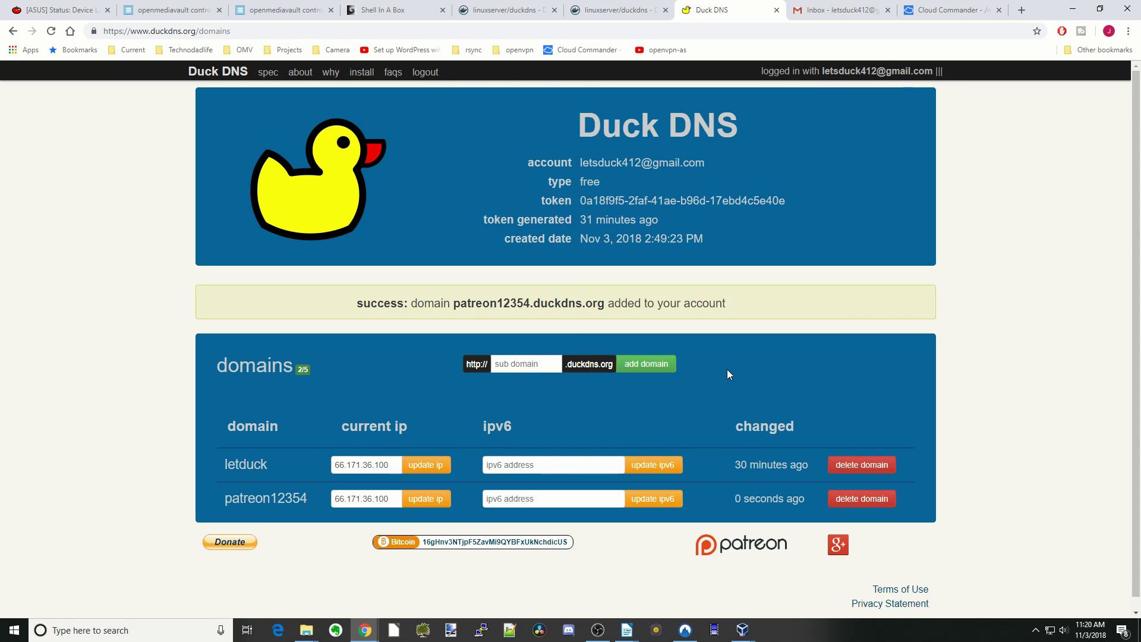
- Delete the patreon12354 test domain, leaving only letduck
{"action": "scroll", "coordinate": [730, 373], "scroll_direction": "down", "scroll_amount": 1}
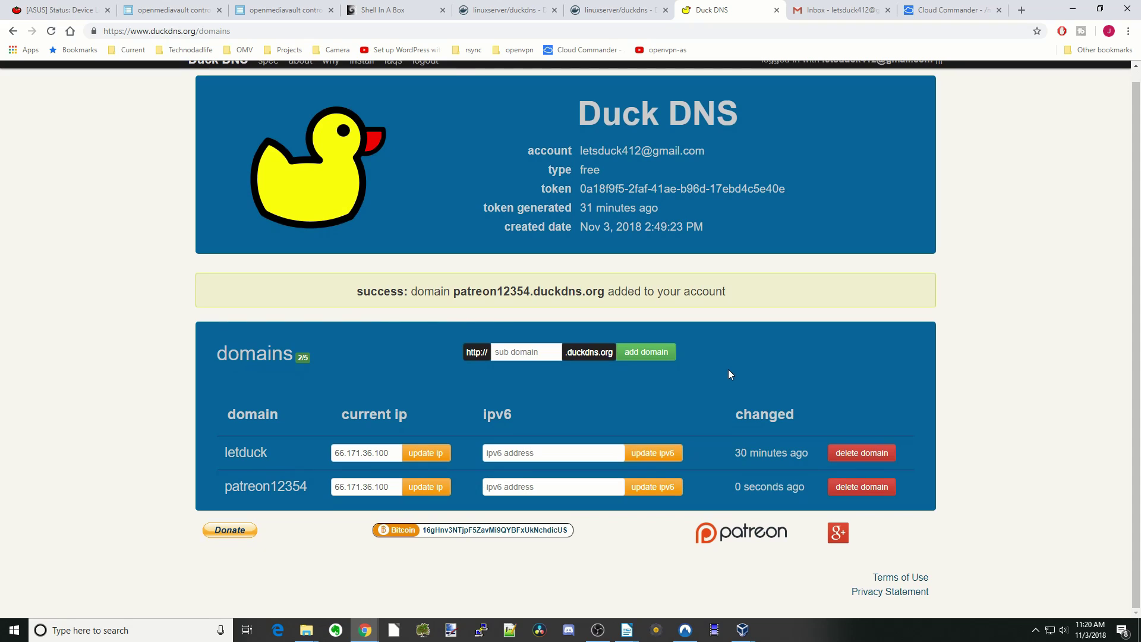
{"action": "left_click", "coordinate": [863, 493]}
{"action": "key", "text": "Return"}
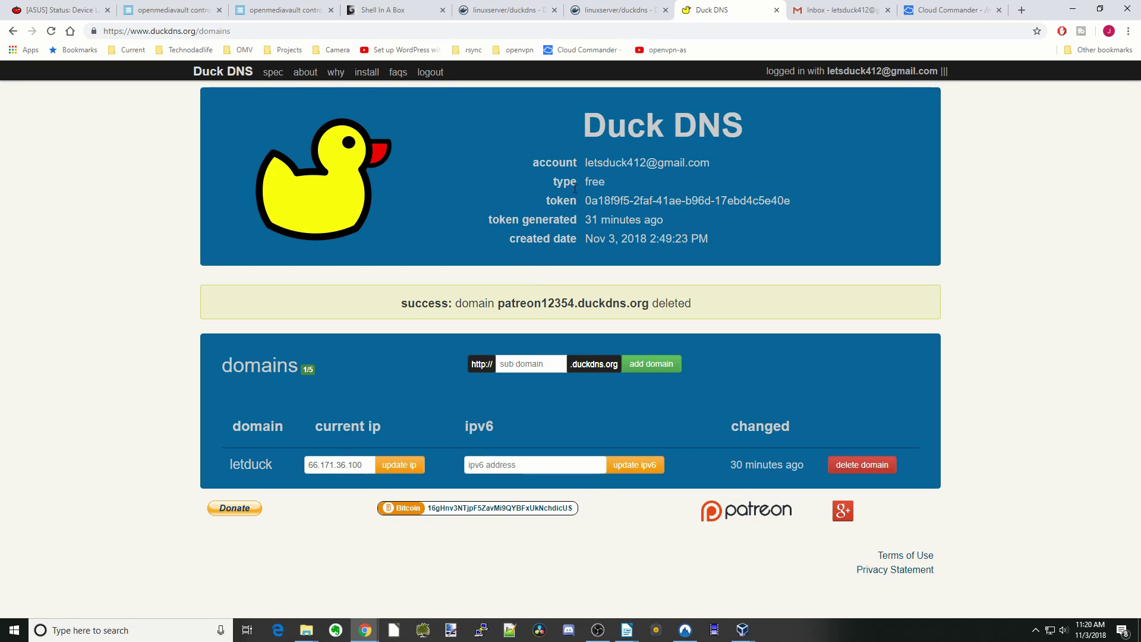
{"action": "left_click", "coordinate": [284, 10]}
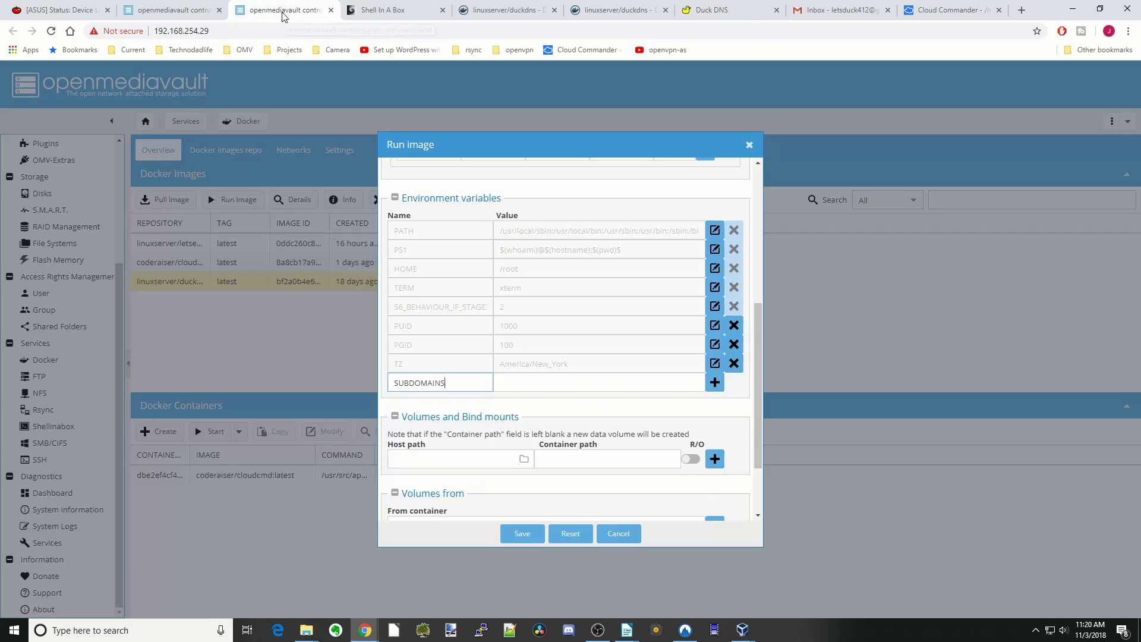
- Set SUBDOMAINS to letduck, taken from the Duck DNS domains page, and add it
{"action": "left_click", "coordinate": [722, 11]}
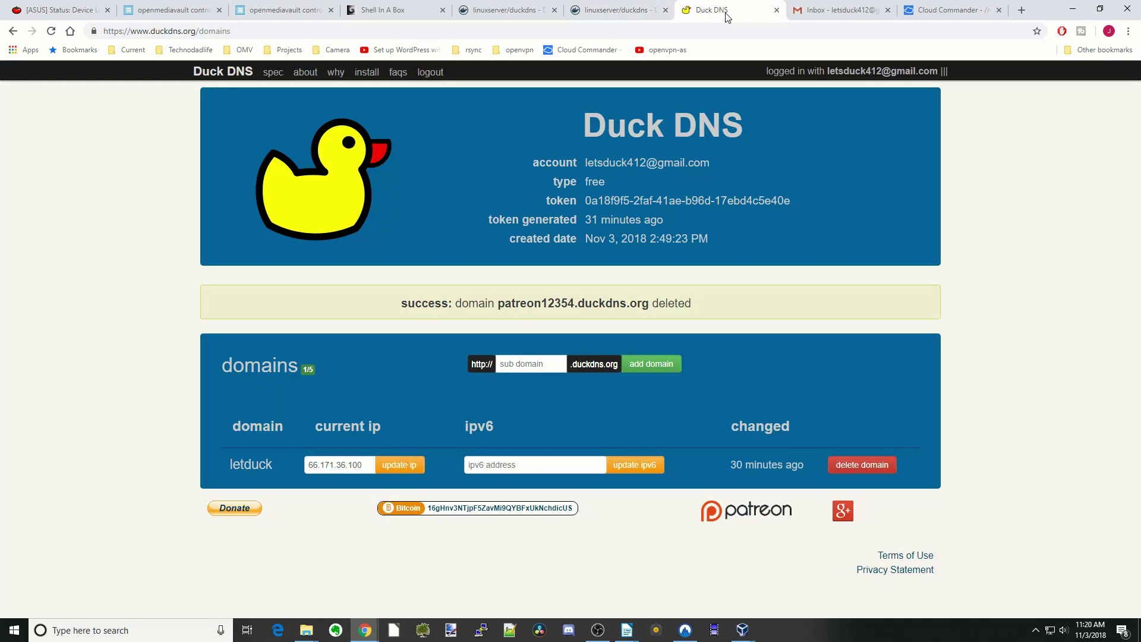
{"action": "double_click", "coordinate": [269, 463]}
{"action": "left_click", "coordinate": [283, 10]}
{"action": "left_click", "coordinate": [563, 381]}
{"action": "type", "text": "letduck"}
{"action": "left_click", "coordinate": [715, 382]}
- Copy TOKEN from the Docker Hub snippet as a new variable name
{"action": "left_click", "coordinate": [505, 11]}
{"action": "double_click", "coordinate": [251, 334]}
{"action": "key", "text": "ctrl+c"}
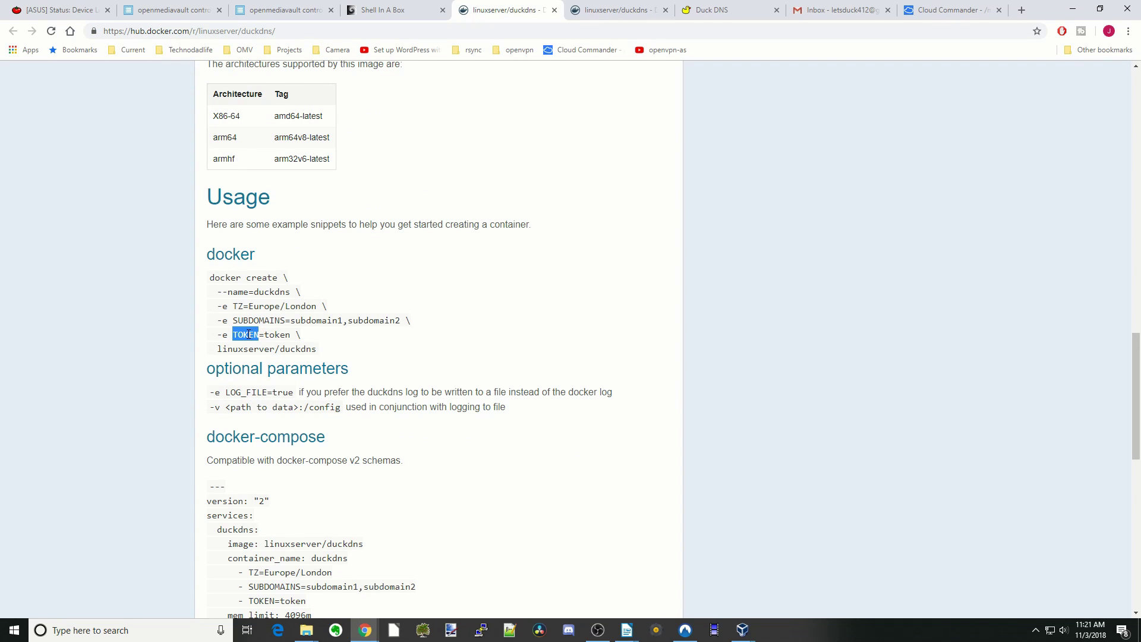
{"action": "left_click", "coordinate": [286, 10]}
{"action": "right_click", "coordinate": [426, 396]}
{"action": "left_click", "coordinate": [453, 487]}
- Paste the Duck DNS account token as the TOKEN value and add the variable
{"action": "left_click", "coordinate": [718, 12]}
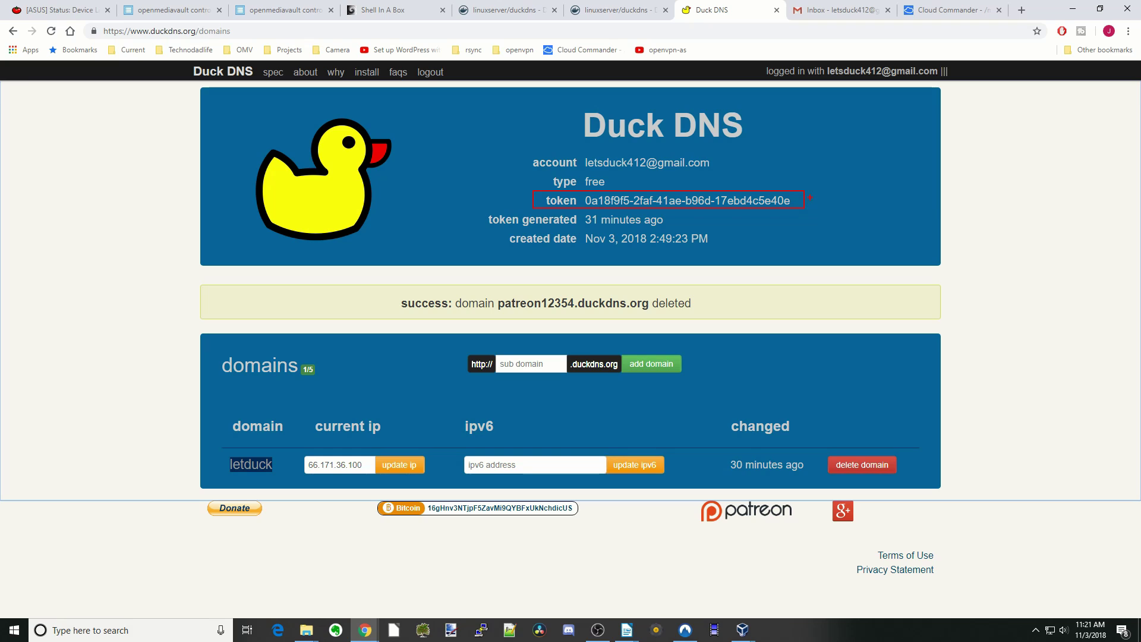
{"action": "left_click", "coordinate": [286, 10]}
{"action": "left_click", "coordinate": [528, 403]}
{"action": "right_click", "coordinate": [529, 403]}
{"action": "left_click", "coordinate": [553, 497]}
{"action": "left_click", "coordinate": [714, 404]}
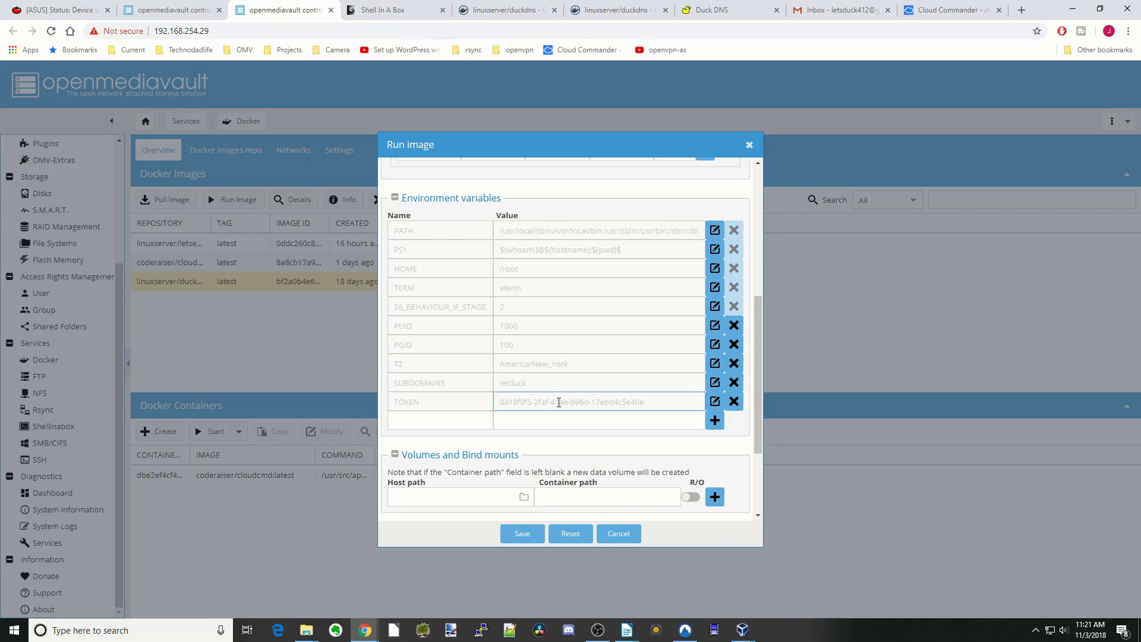
- Save the Run image dialog so the duckdns container runs from linuxserver/duckdns:latest
{"action": "scroll", "coordinate": [559, 402], "scroll_direction": "down", "scroll_amount": 3}
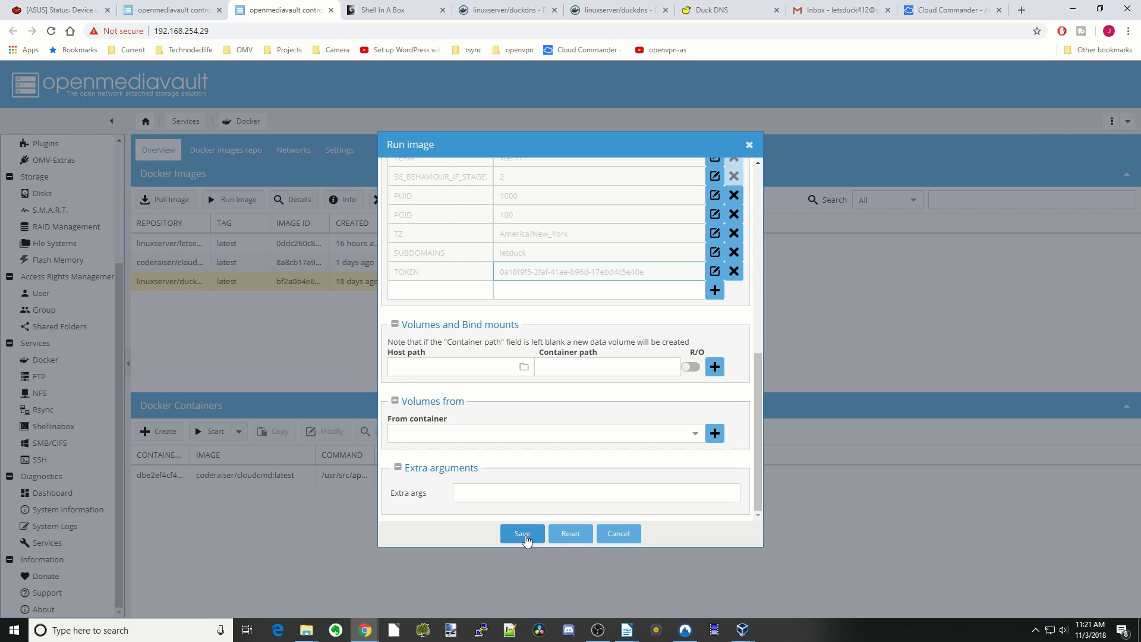
{"action": "left_click", "coordinate": [525, 537]}
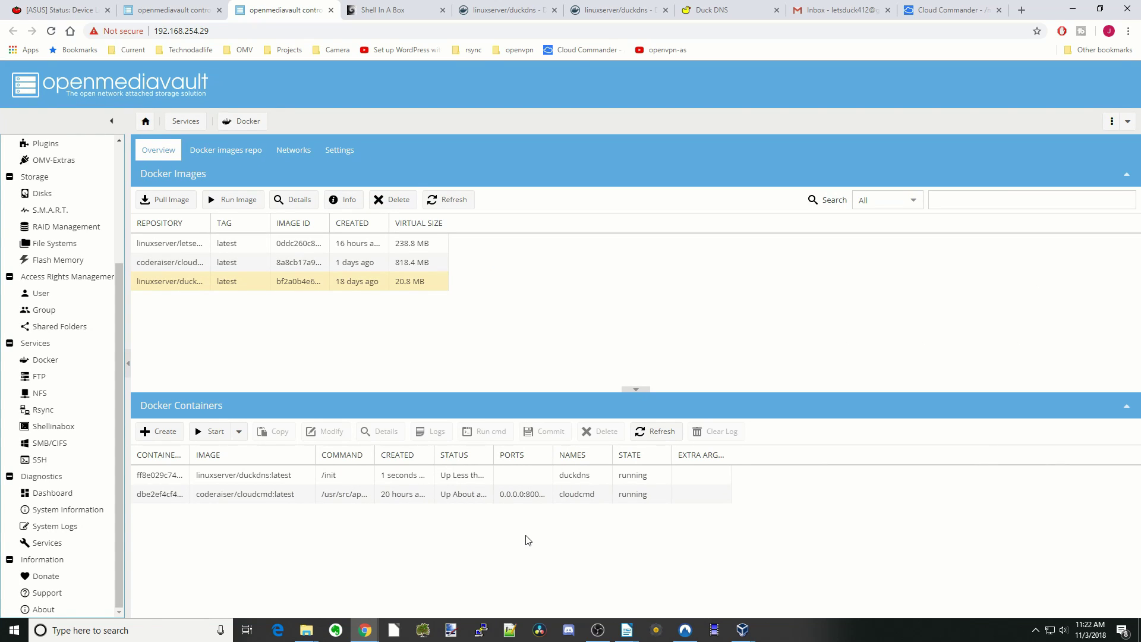